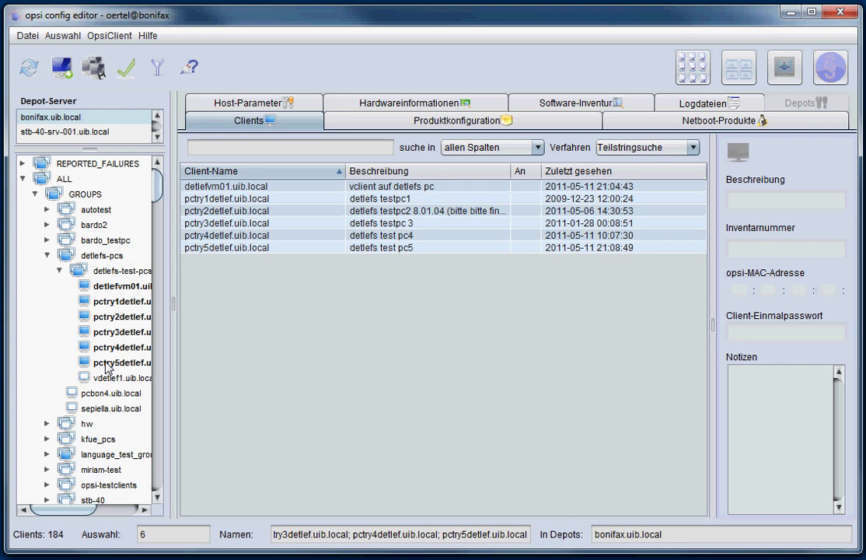
Show the product configuration of client detlefvm01.uib.local, sorted by installation status
left_click(101, 287)
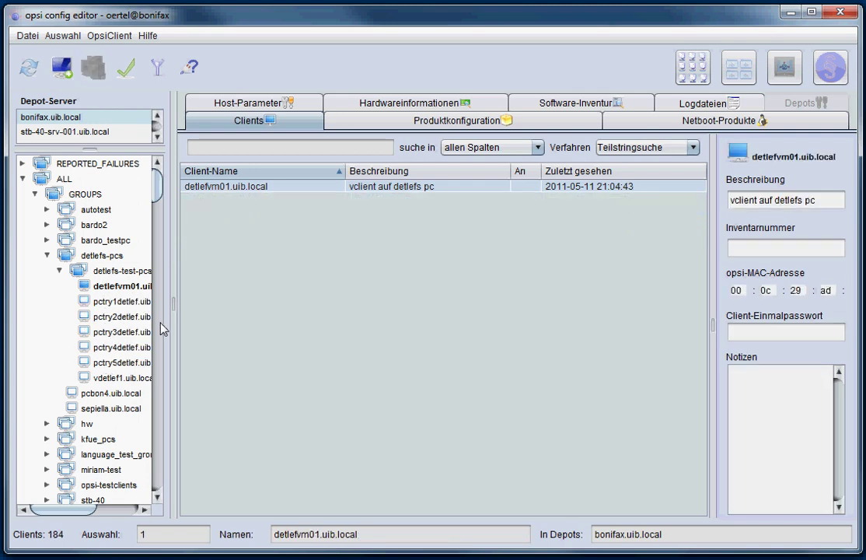
left_click(354, 123)
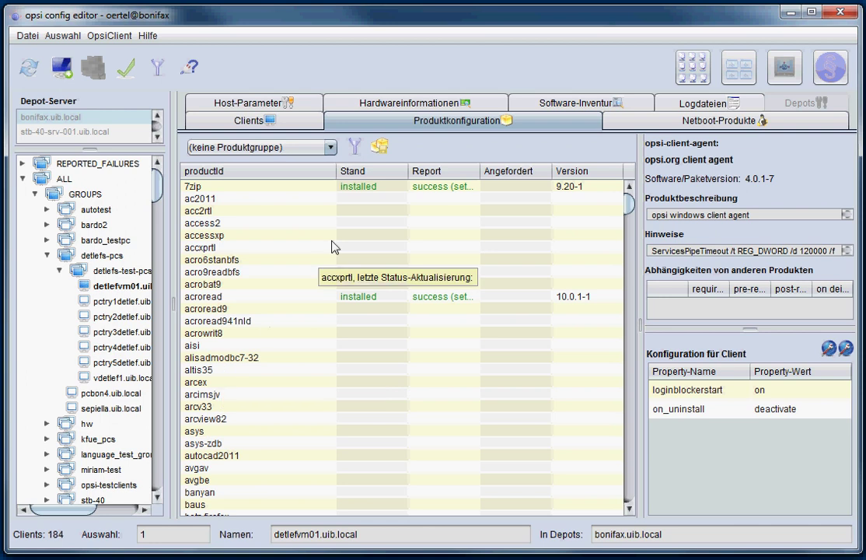
left_click(365, 172)
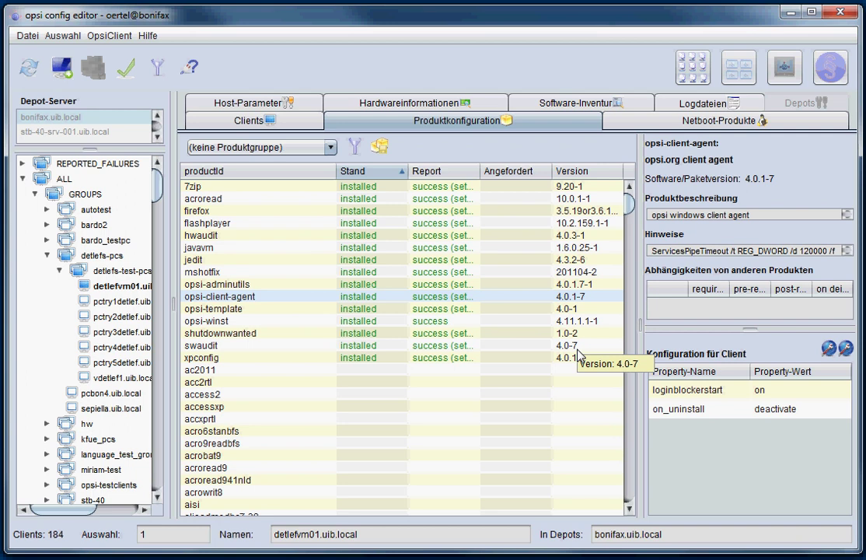
Request the setup action for the flashplayer product and save the change
left_click(234, 223)
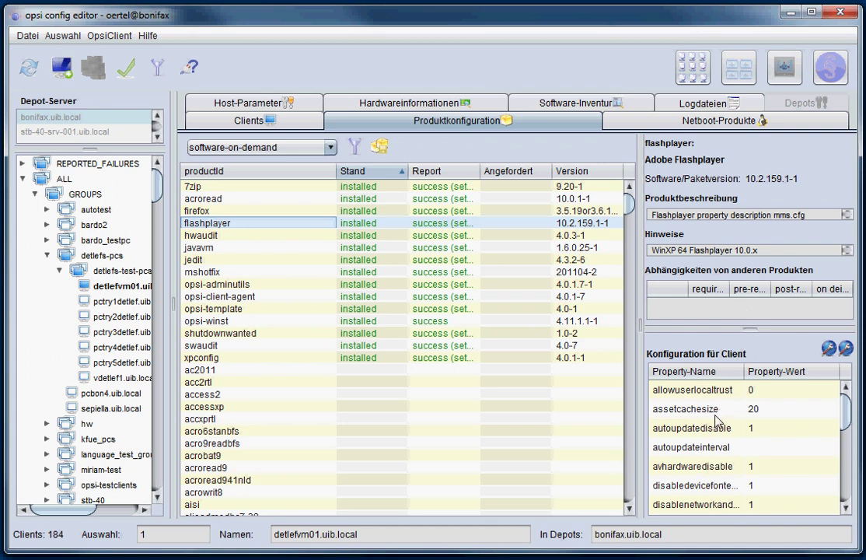
mouse_move(716, 420)
left_click(511, 225)
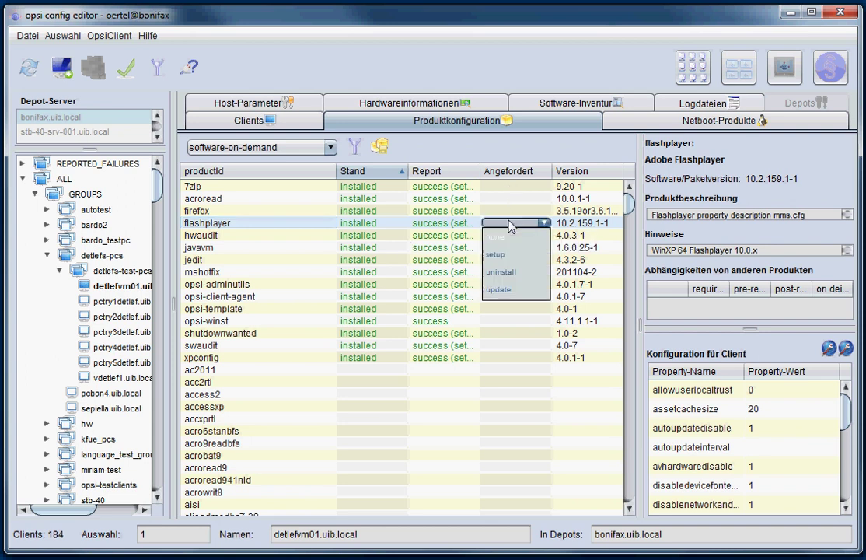
left_click(513, 262)
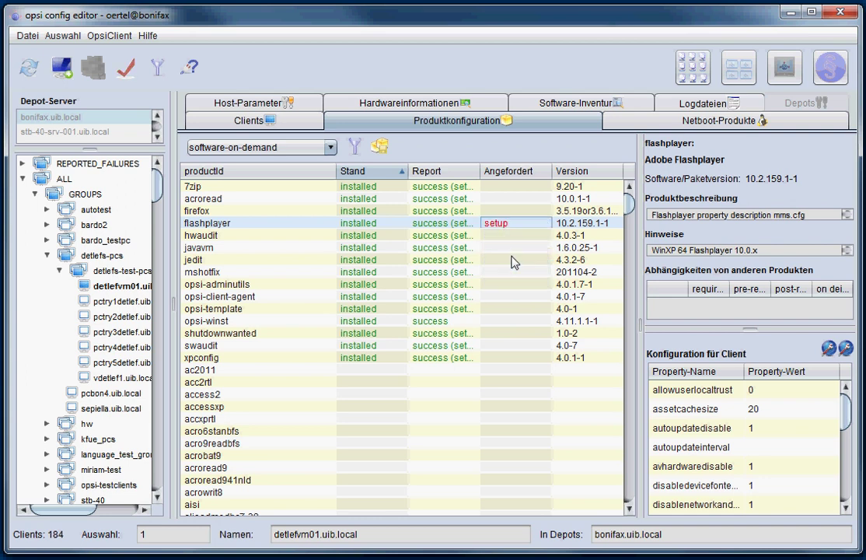
right_click(452, 258)
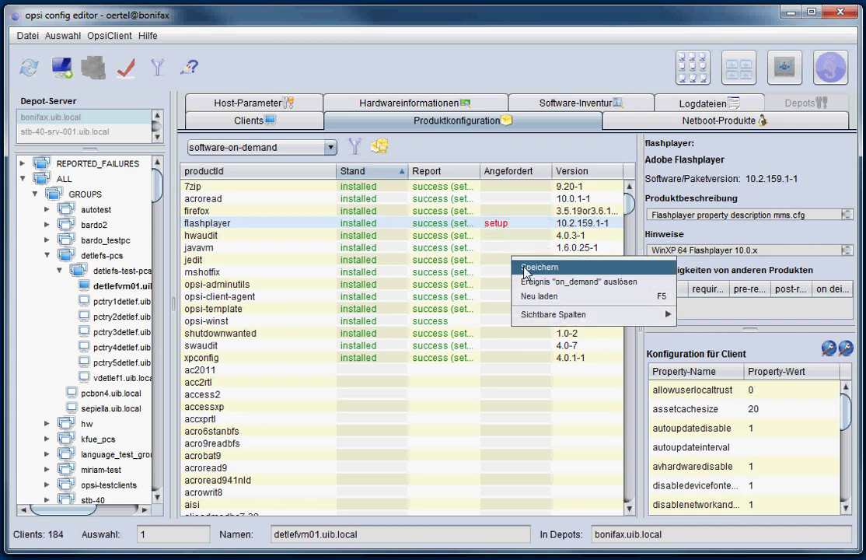
left_click(475, 262)
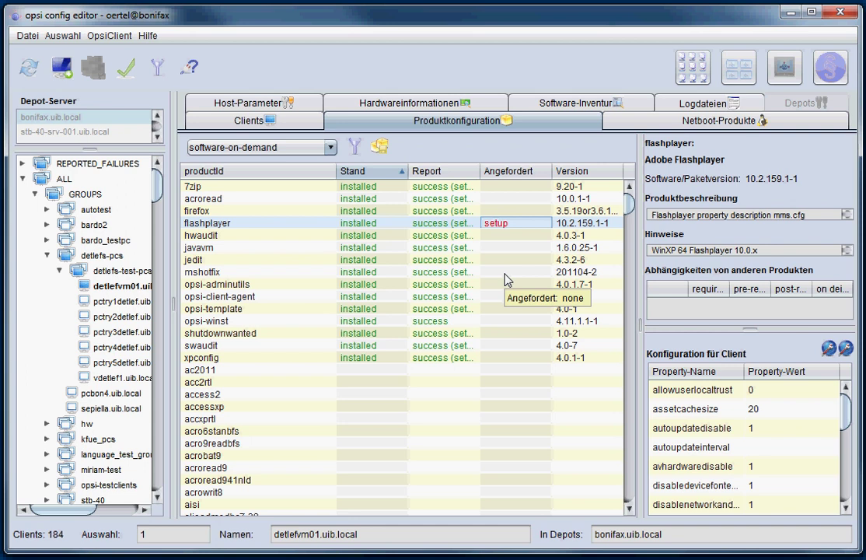
Trigger the "on_demand" event for the client and reload the product data
right_click(363, 253)
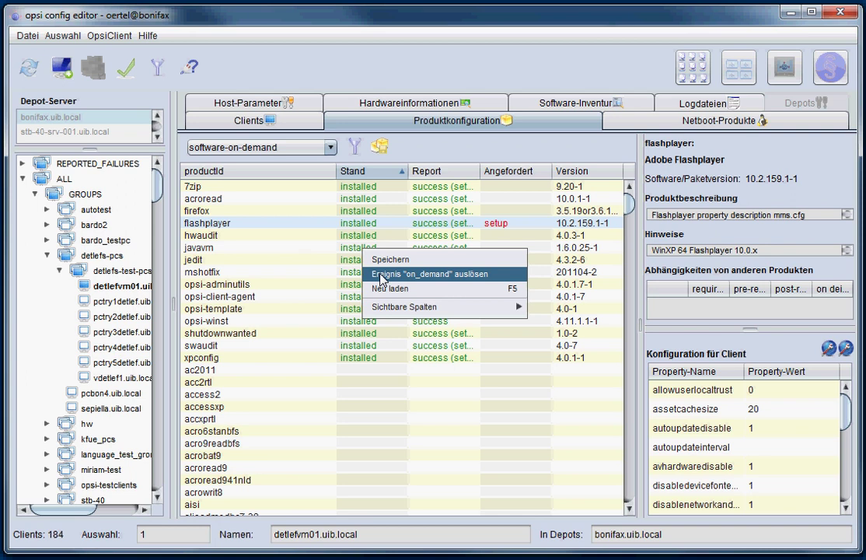
left_click(381, 278)
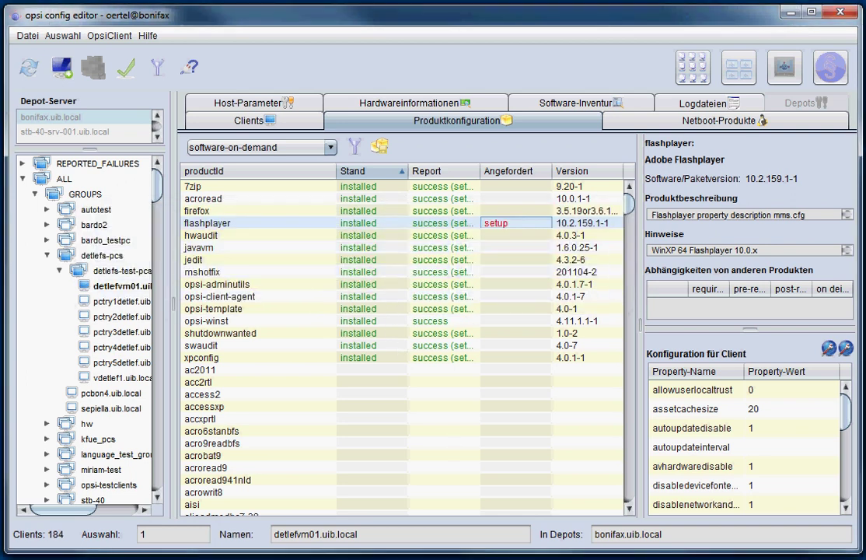
key("alt+Tab")
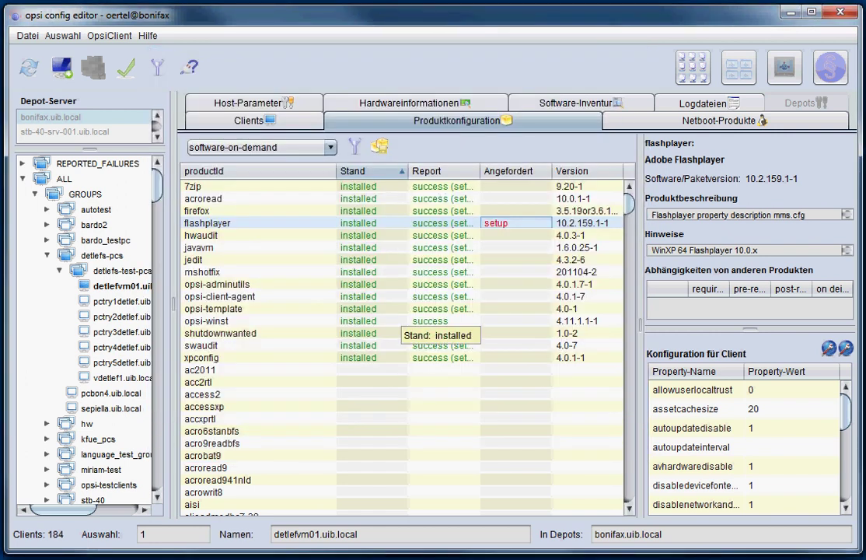
right_click(401, 312)
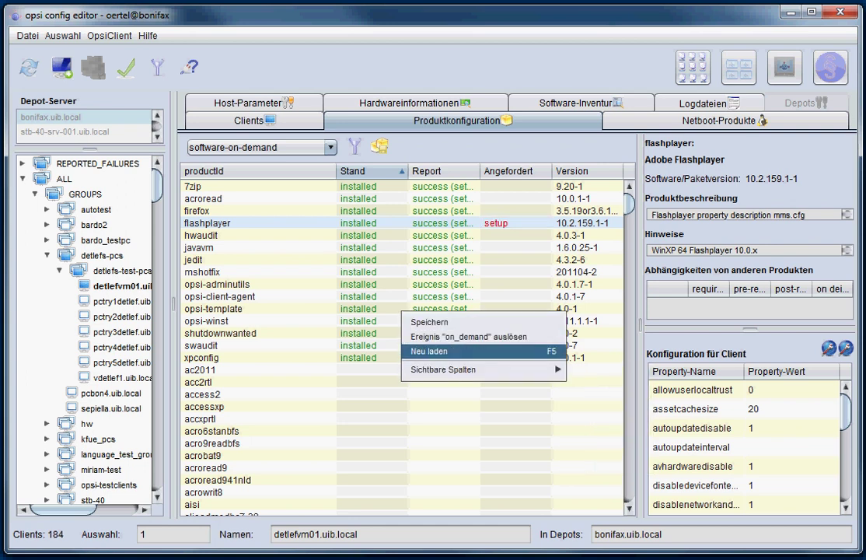
left_click(436, 351)
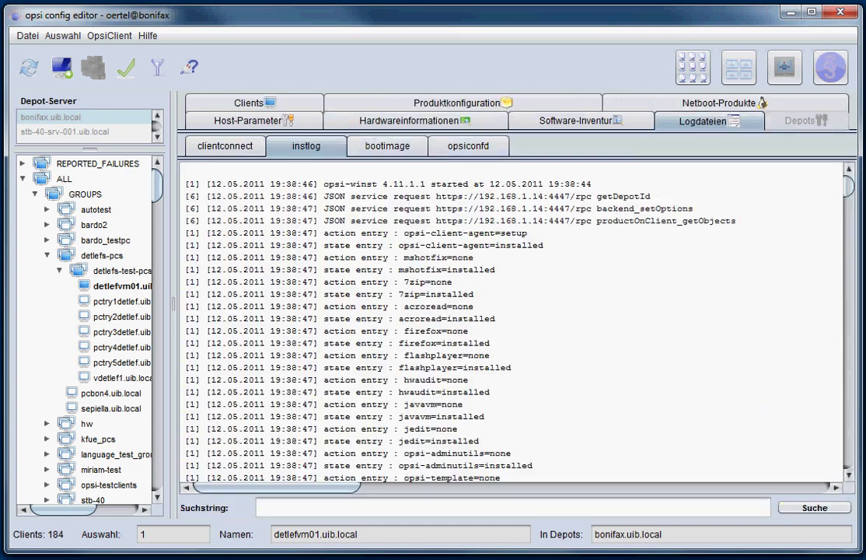
Read through the client's instlog log file for its software installation entries
scroll(513, 323, "down", 15)
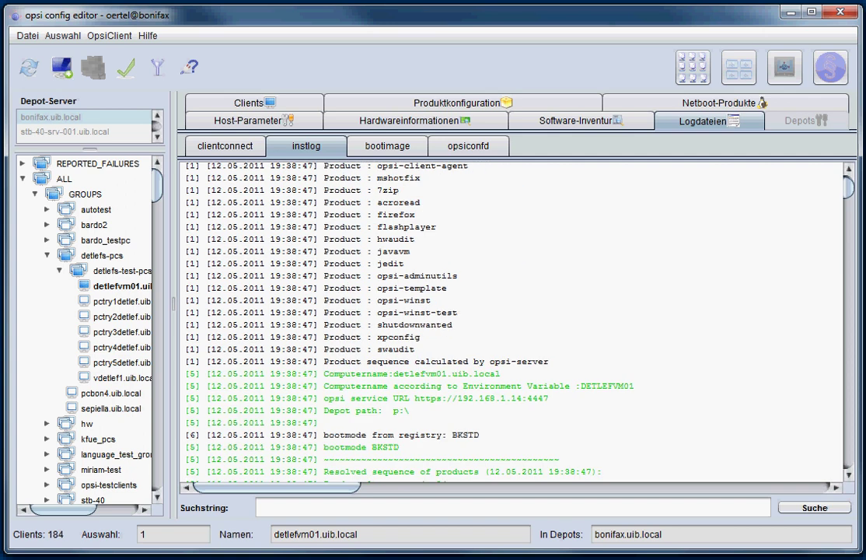
scroll(513, 323, "down", 15)
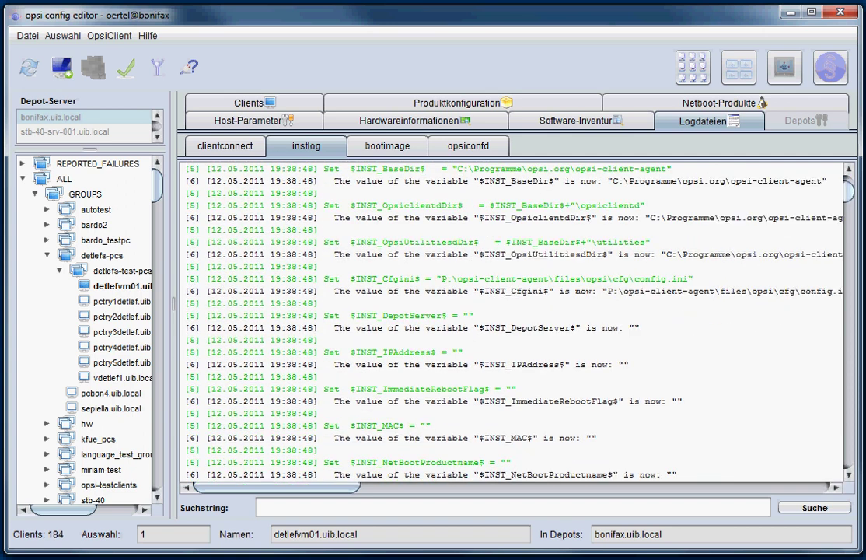
scroll(513, 323, "down", 20)
scroll(513, 322, "down", 15)
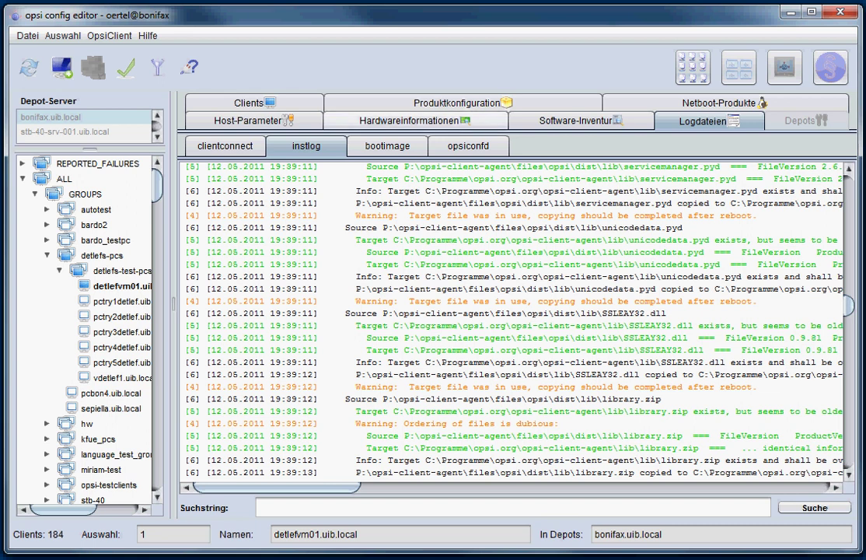
Sort the client's product configuration by installation status and view the details of the hwaudit and swaudit products
left_click(459, 103)
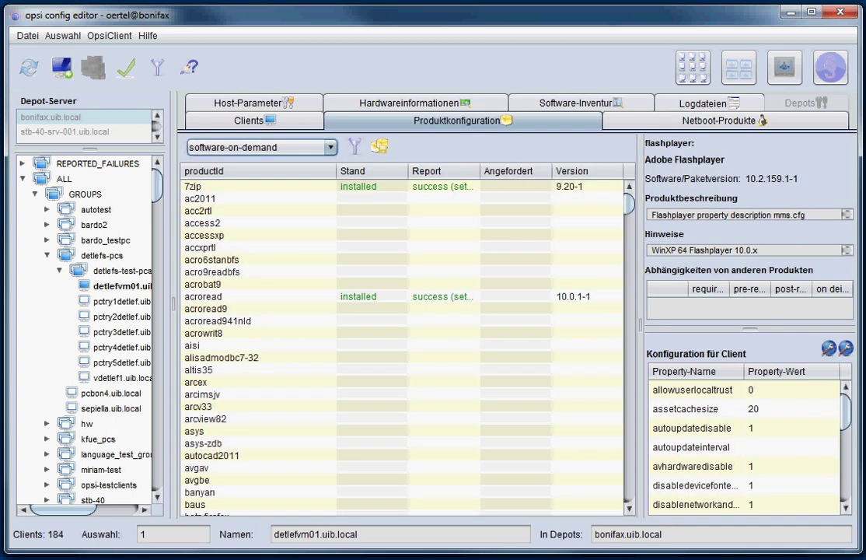
left_click(366, 170)
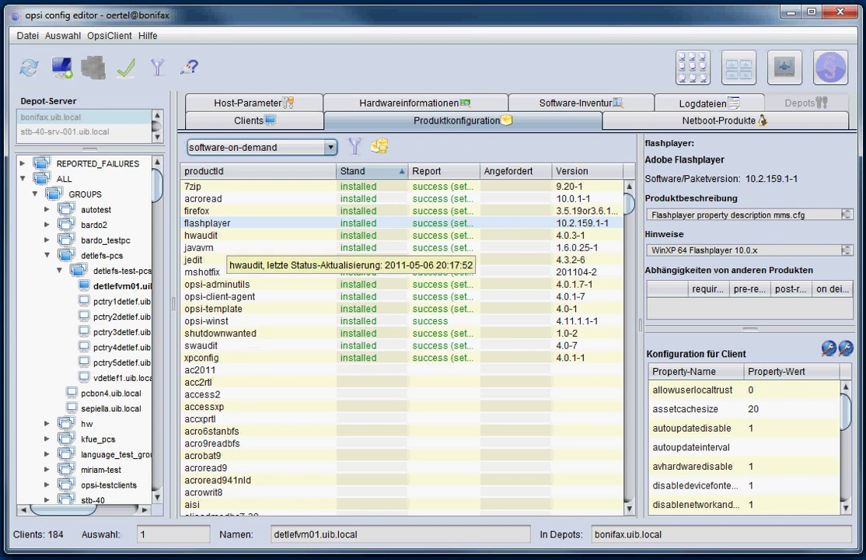
left_click(233, 235)
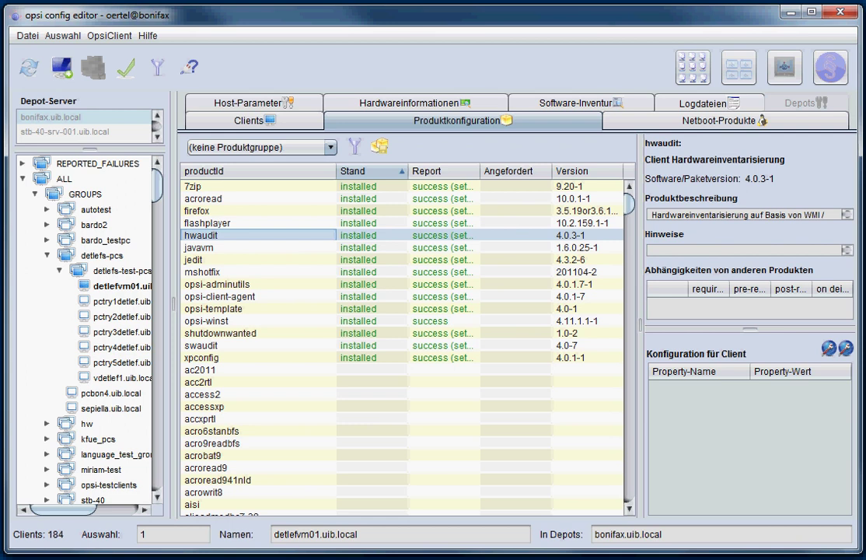
left_click(233, 345)
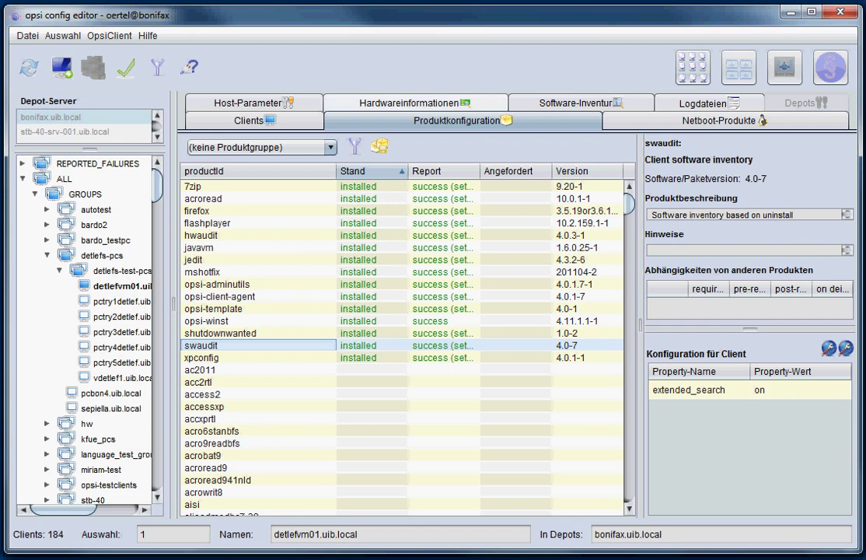
Examine the client's hardware information for Computer, Netzwerkkarte and the Speicher-Modul RAM slot #0, plus its software inventory
left_click(416, 103)
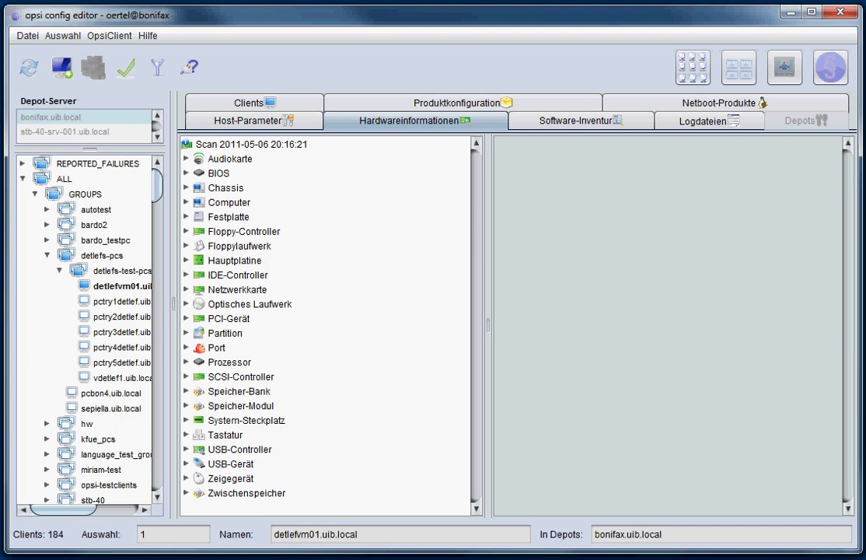
key("Right")
key("Down")
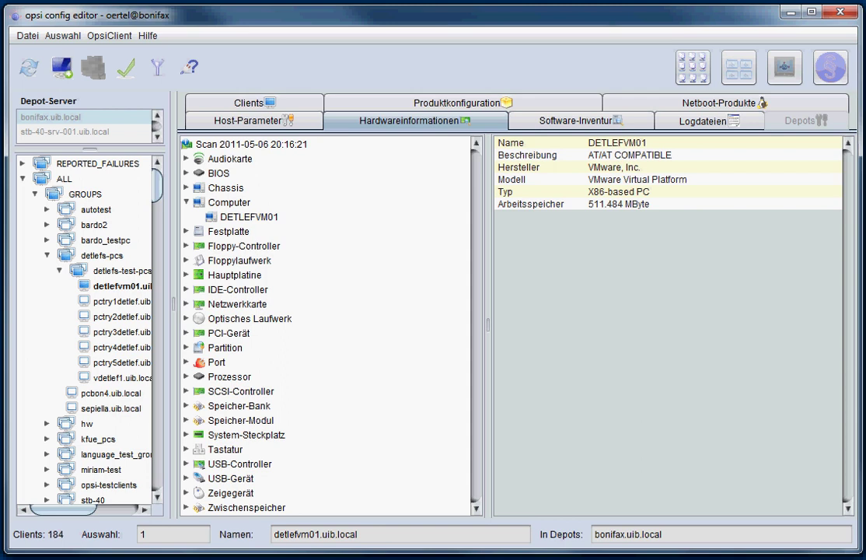
key("Right")
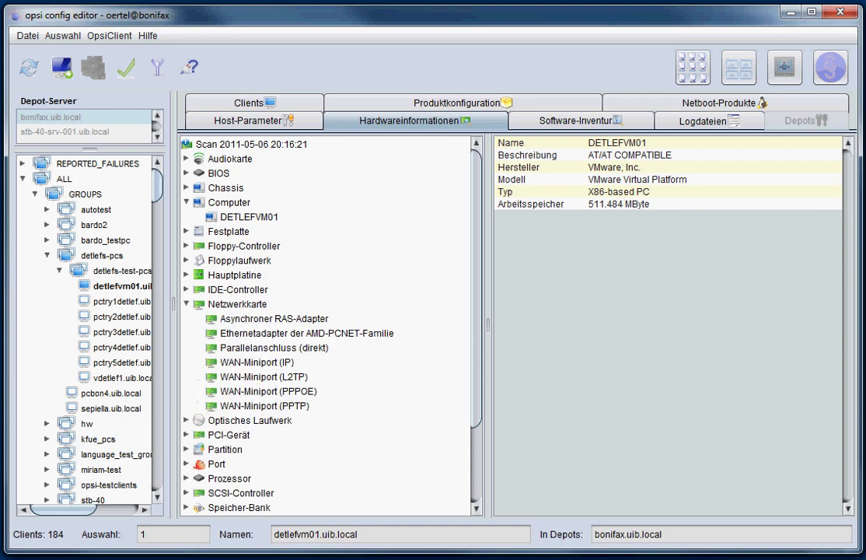
scroll(327, 327, "down", 3)
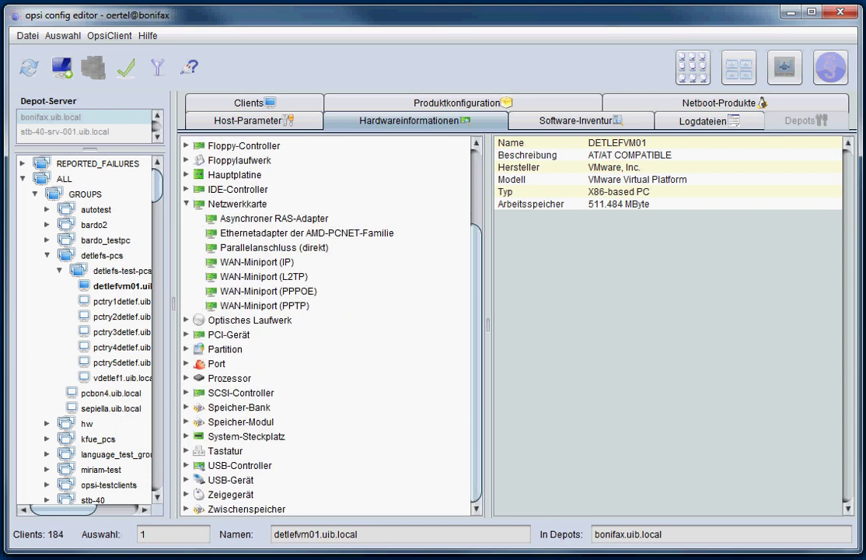
left_click(186, 422)
left_click(245, 436)
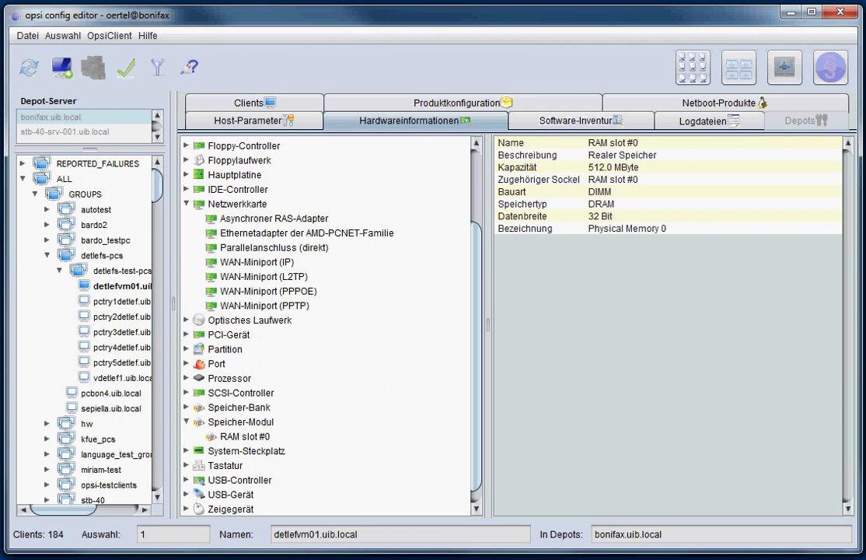
left_click(575, 121)
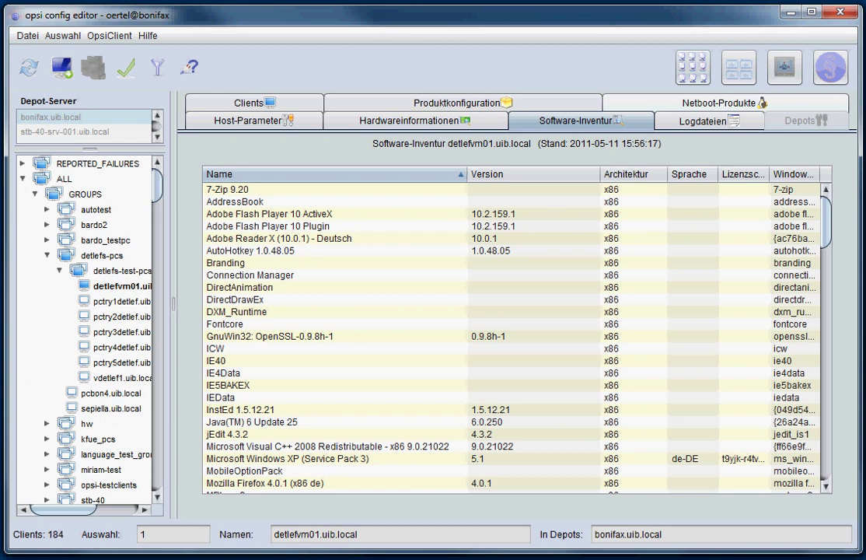
Request the setup action for the netboot product winxppro-msdn-de
left_click(719, 103)
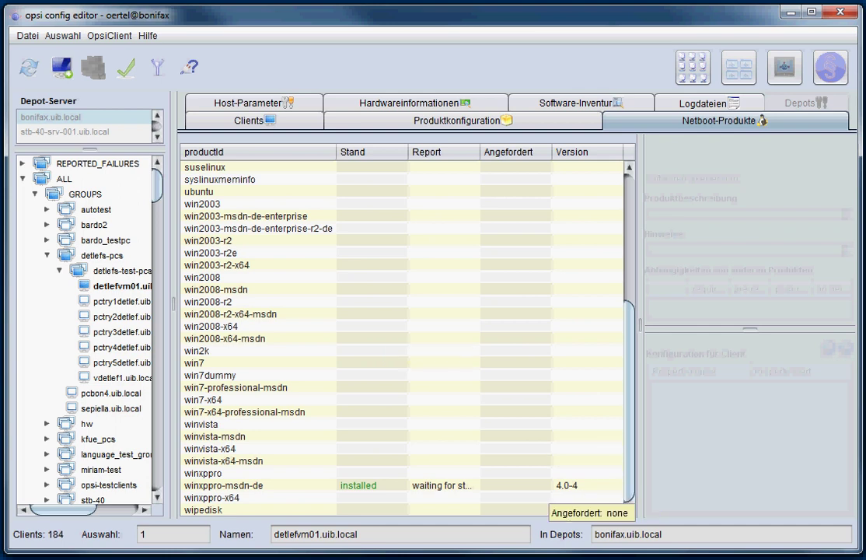
left_click(541, 486)
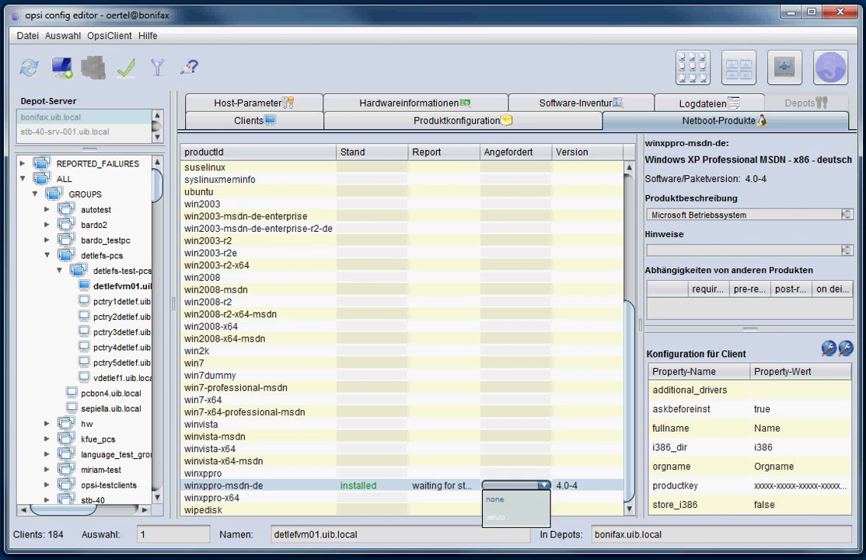
key("Return")
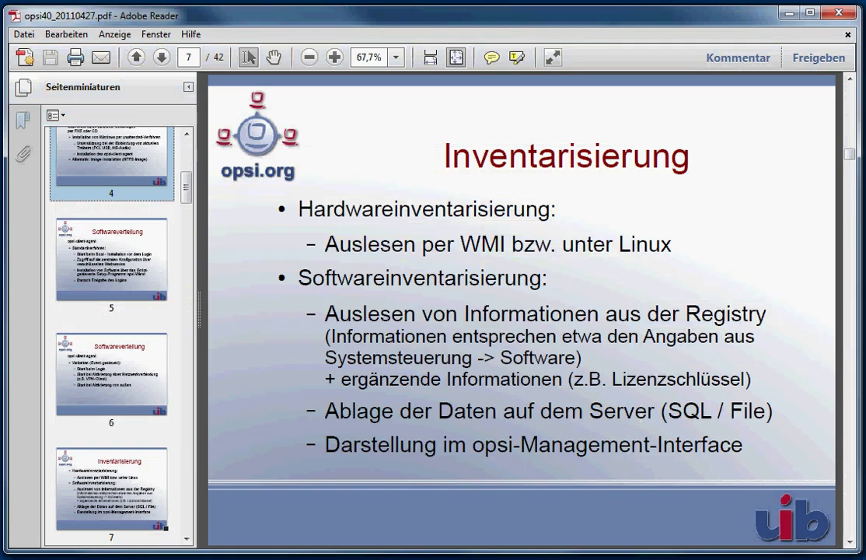
Go to page 10, "opsi Erweiterungen 1", of the opsi40_20110427.pdf presentation
scroll(108, 326, "down", 5)
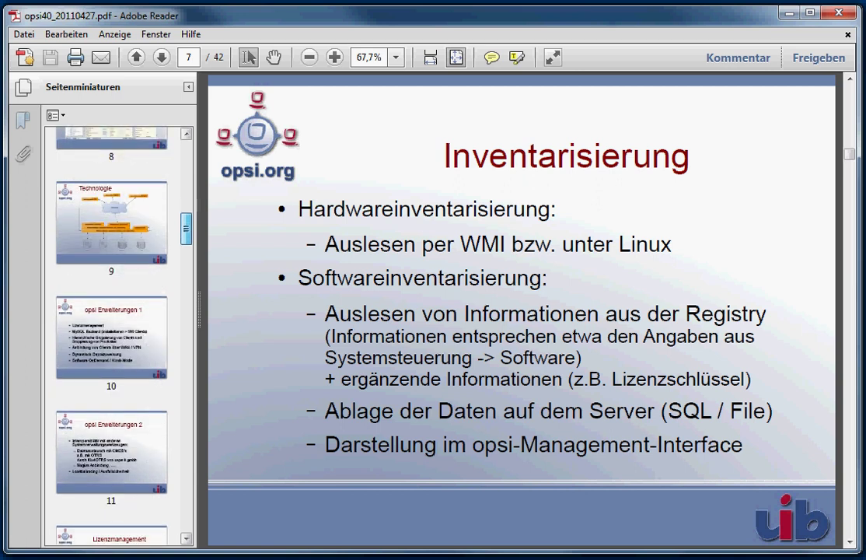
scroll(107, 327, "down", 2)
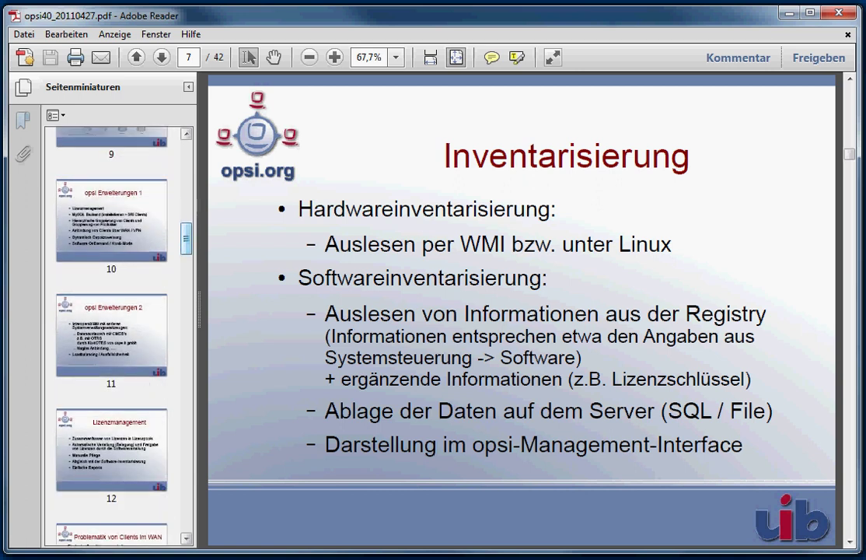
left_click(111, 220)
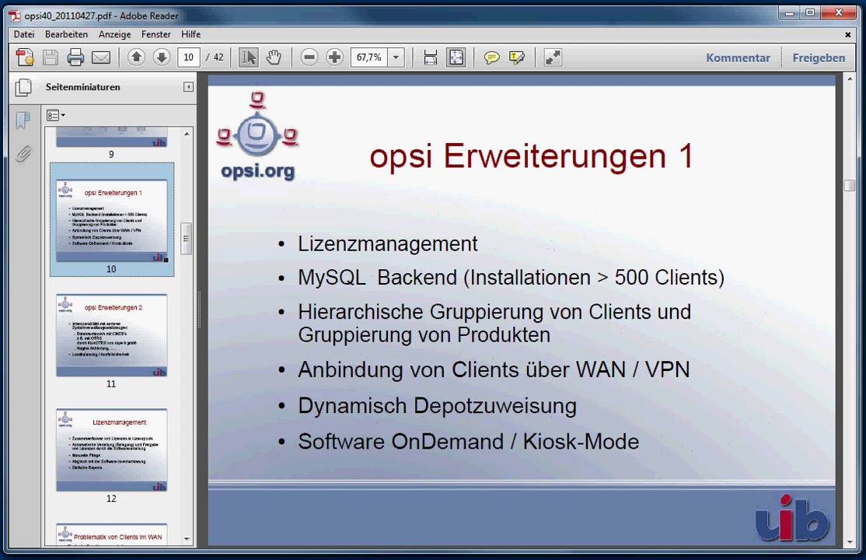